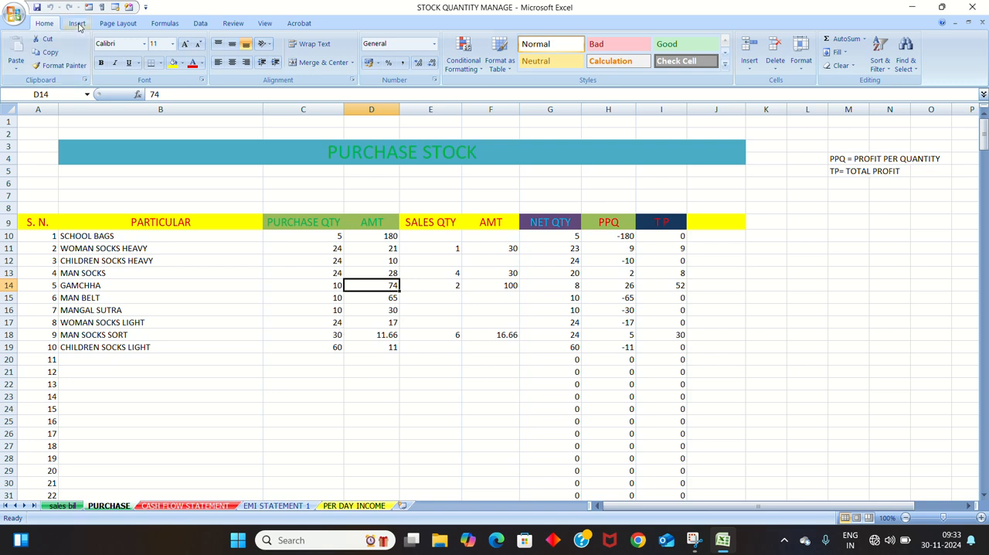
- Create a pivot table on a new worksheet from the PURCHASE sheet's stock range A9:I19
click(78, 25)
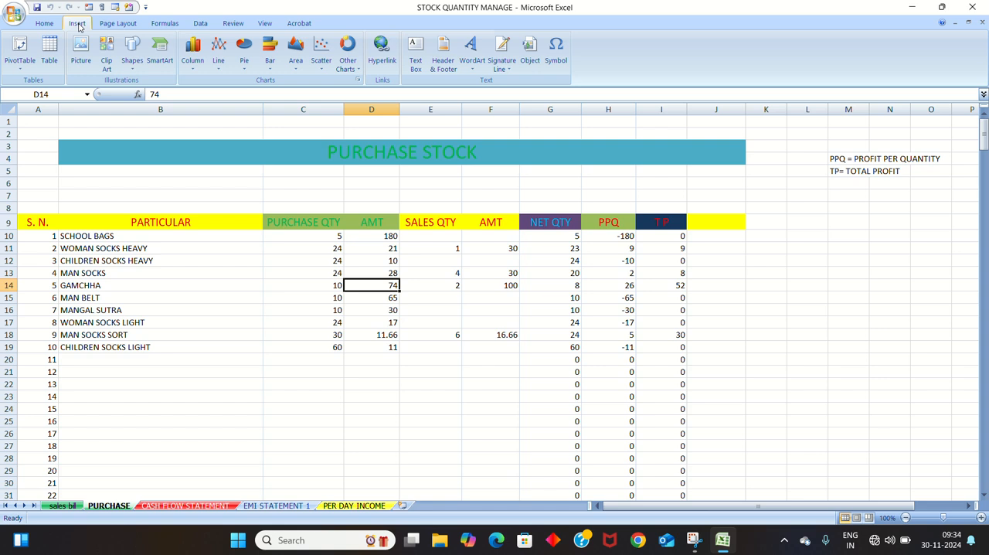
click(21, 53)
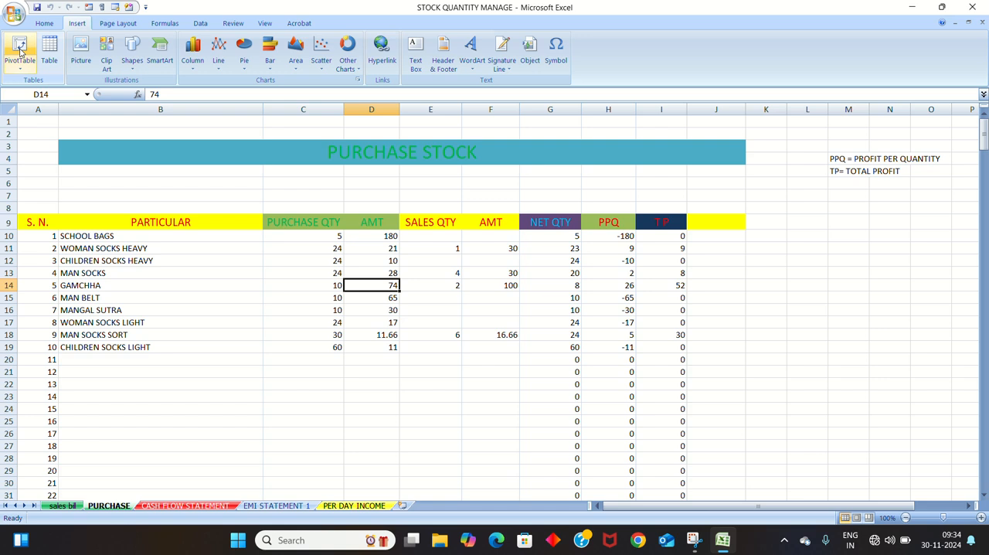
click(27, 222)
drag(27, 221, 666, 340)
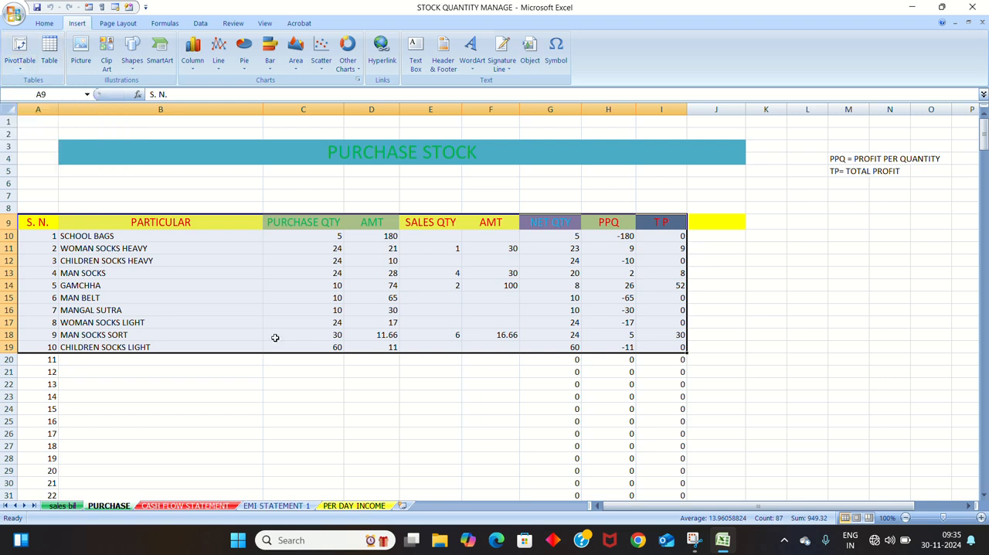
click(20, 52)
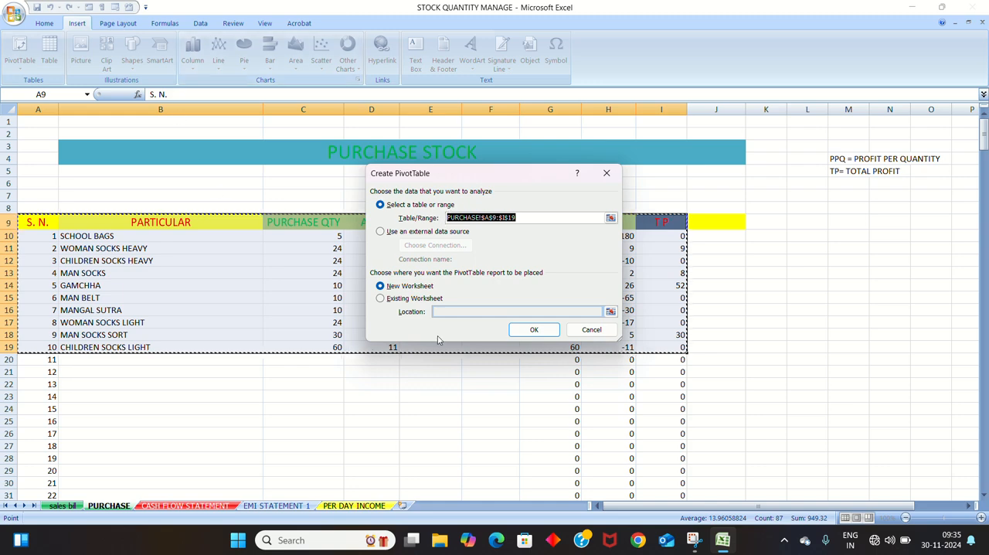
click(533, 332)
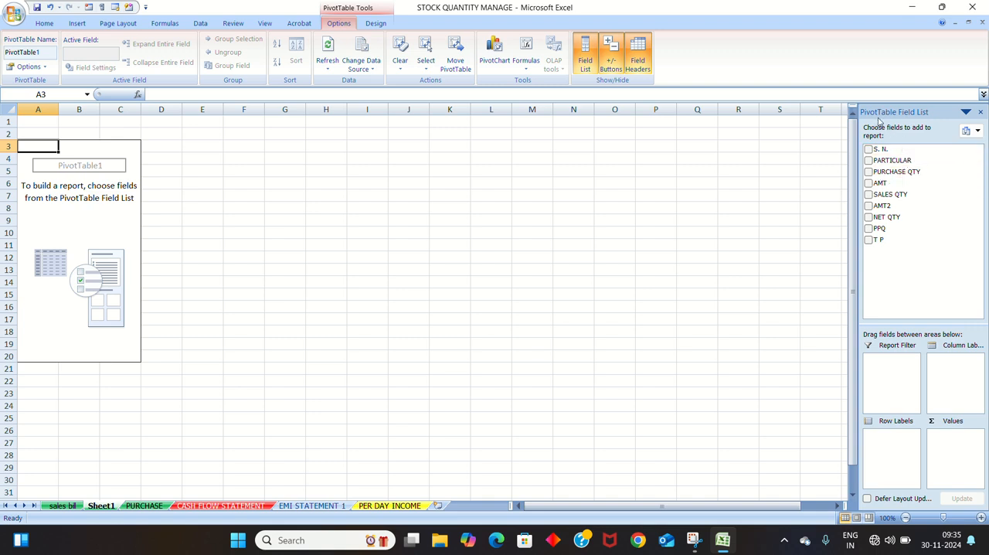
- Place the PARTICULAR field in the pivot table's row labels
click(965, 112)
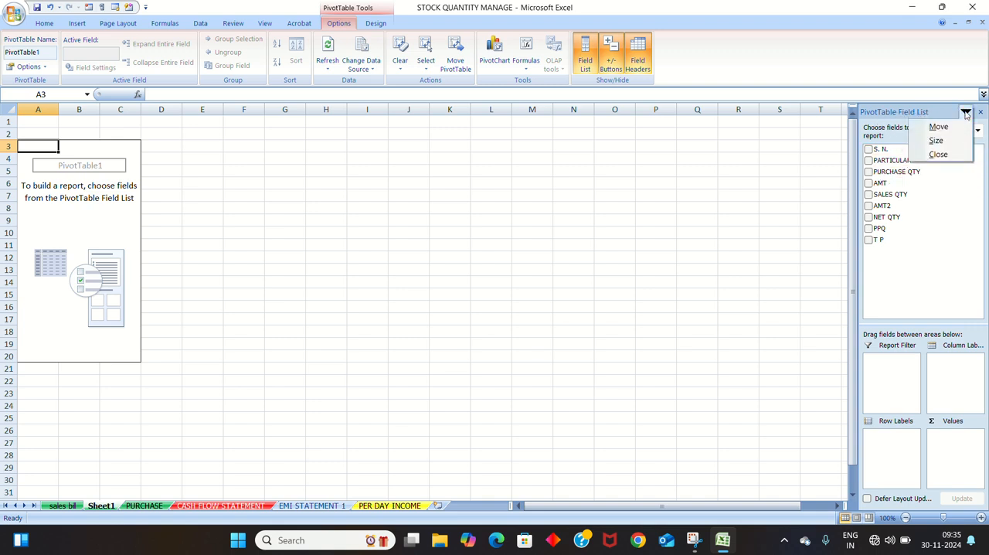
click(912, 116)
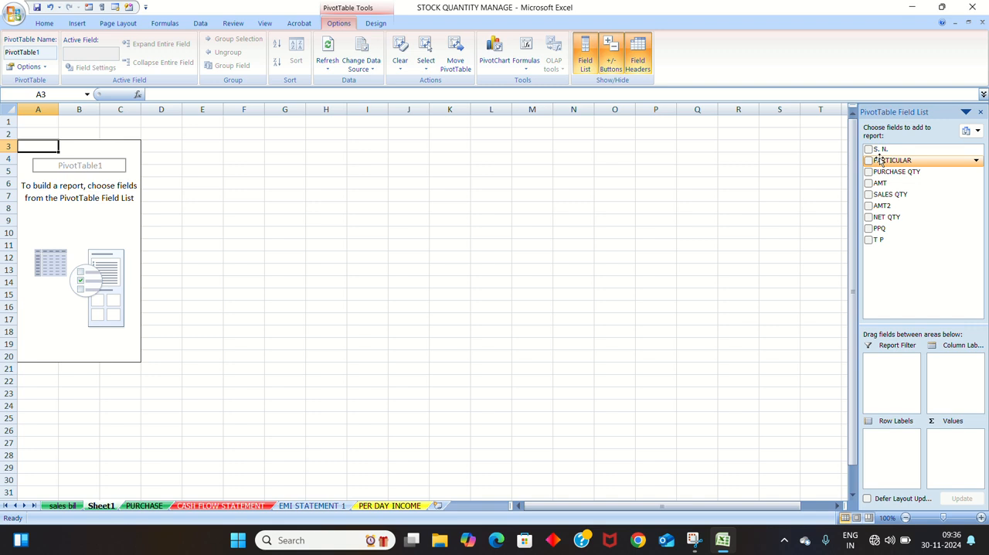
drag(880, 160, 956, 365)
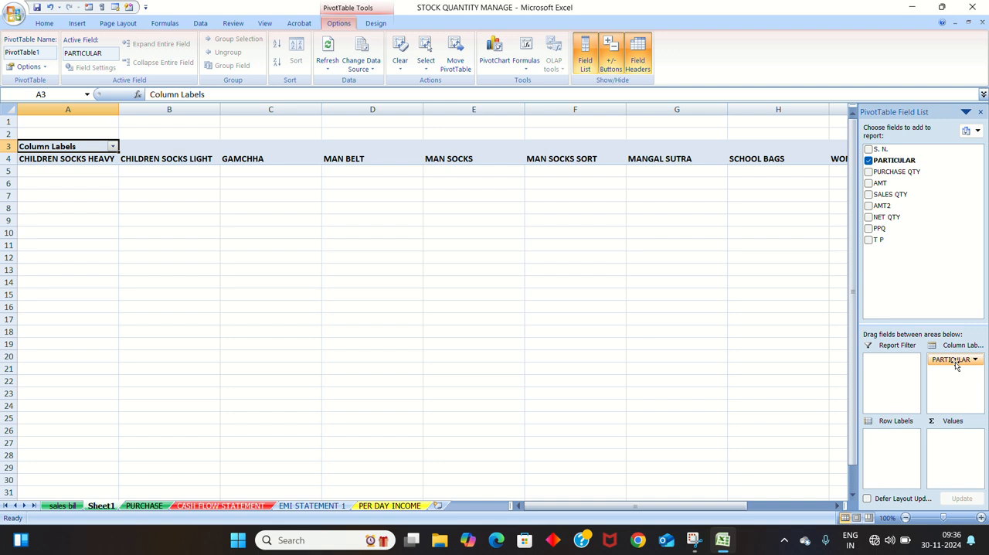
click(955, 361)
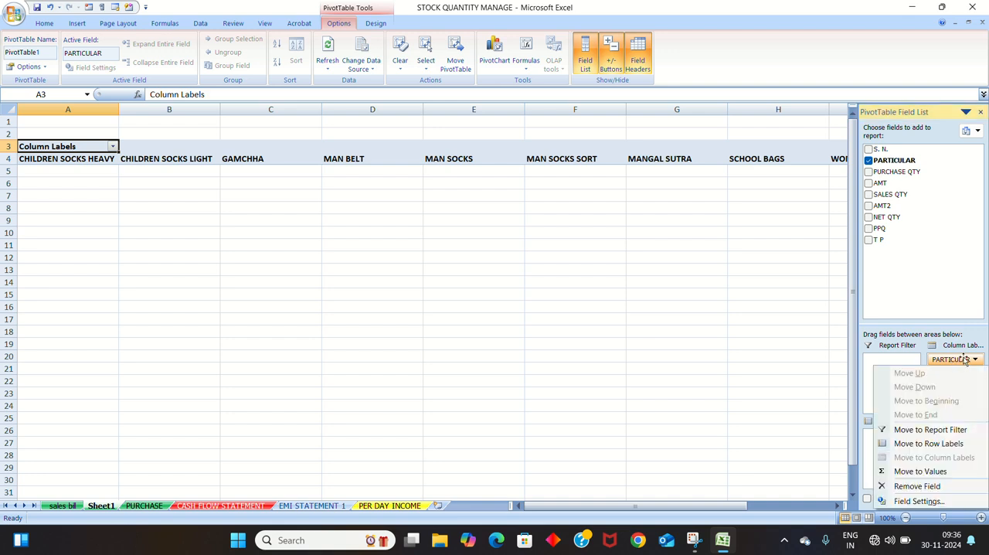
click(963, 360)
drag(962, 361, 893, 440)
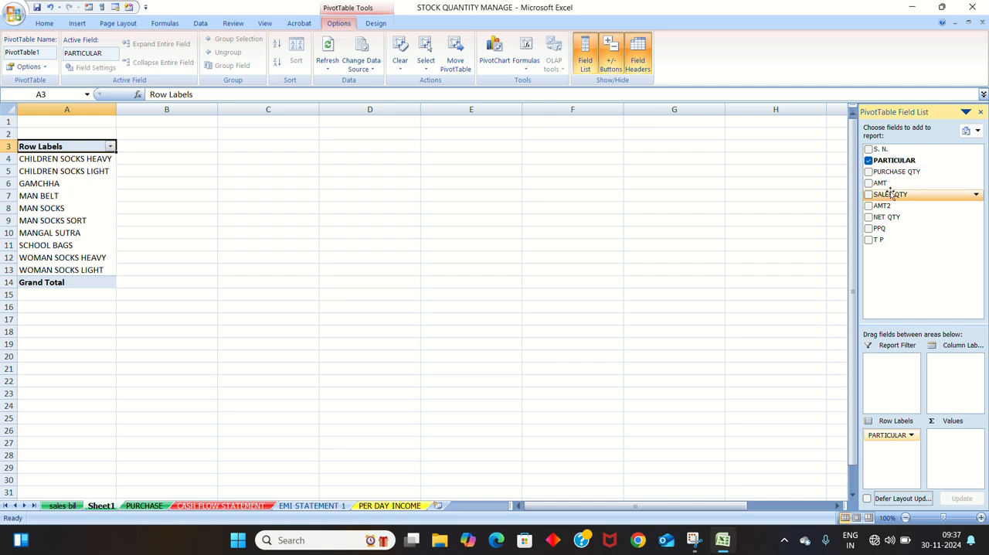
- Add the SALES QTY, AMT2 and PPQ fields to the pivot table's values
drag(890, 193, 952, 446)
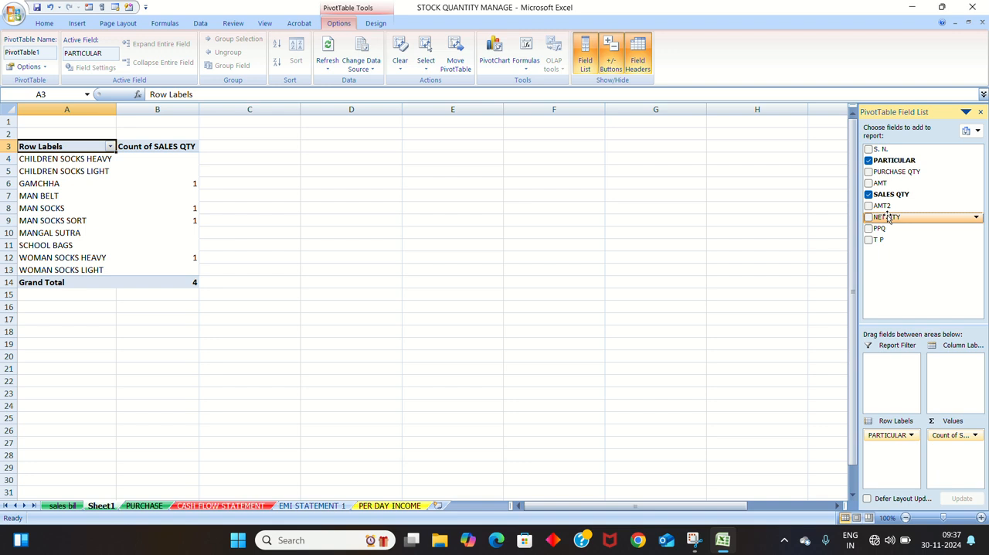
drag(888, 217, 933, 282)
drag(914, 264, 886, 218)
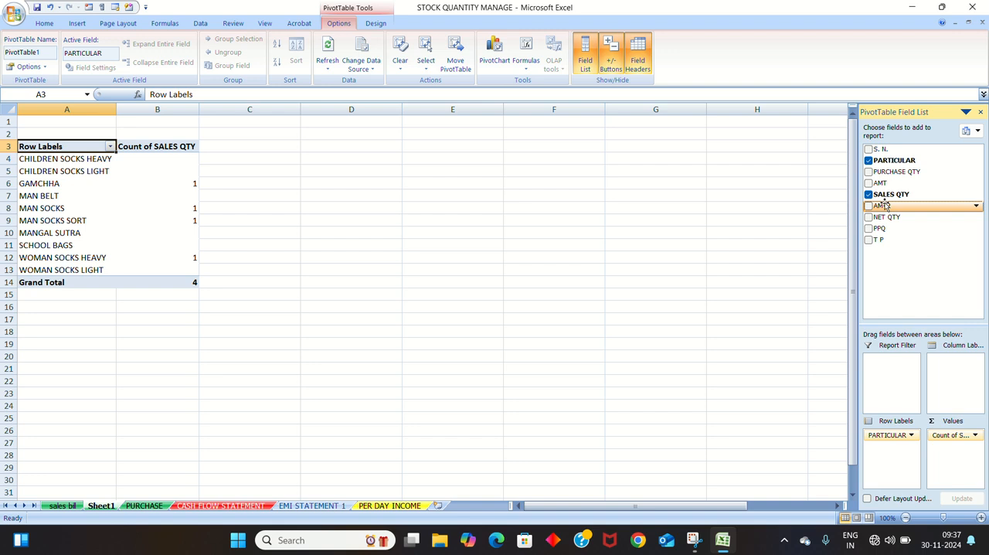
drag(886, 205, 952, 454)
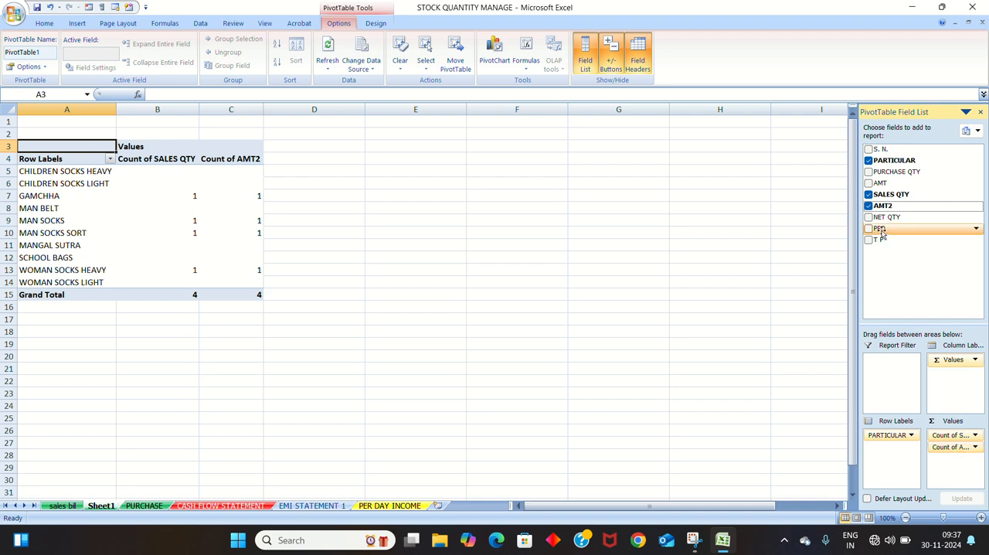
drag(901, 236, 964, 468)
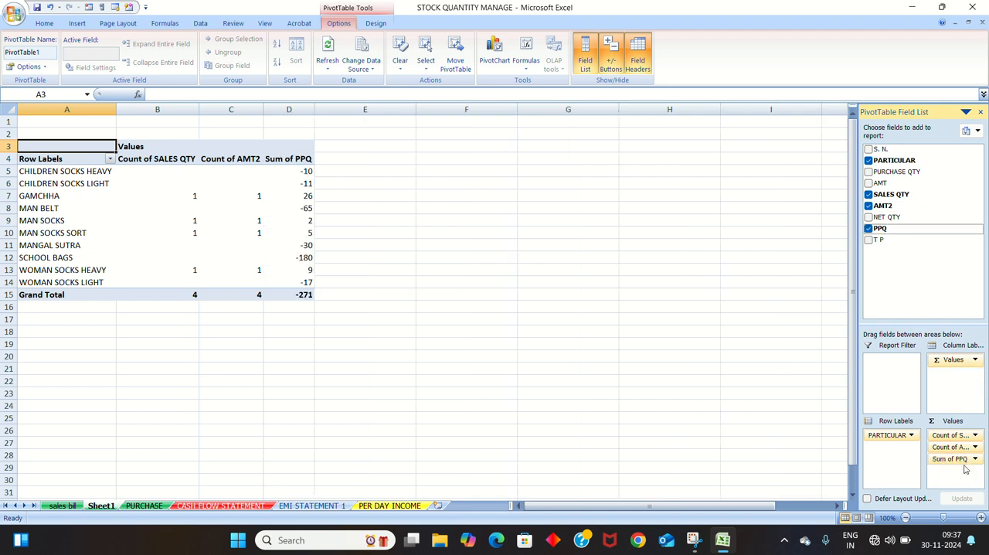
- Remove all value fields from the pivot table, keeping only PARTICULAR as row labels
click(975, 437)
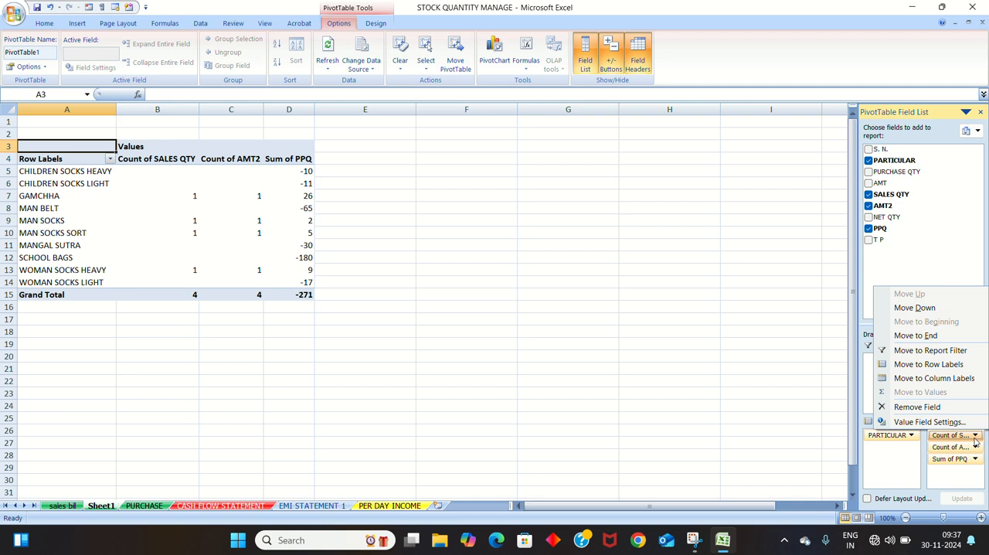
click(709, 390)
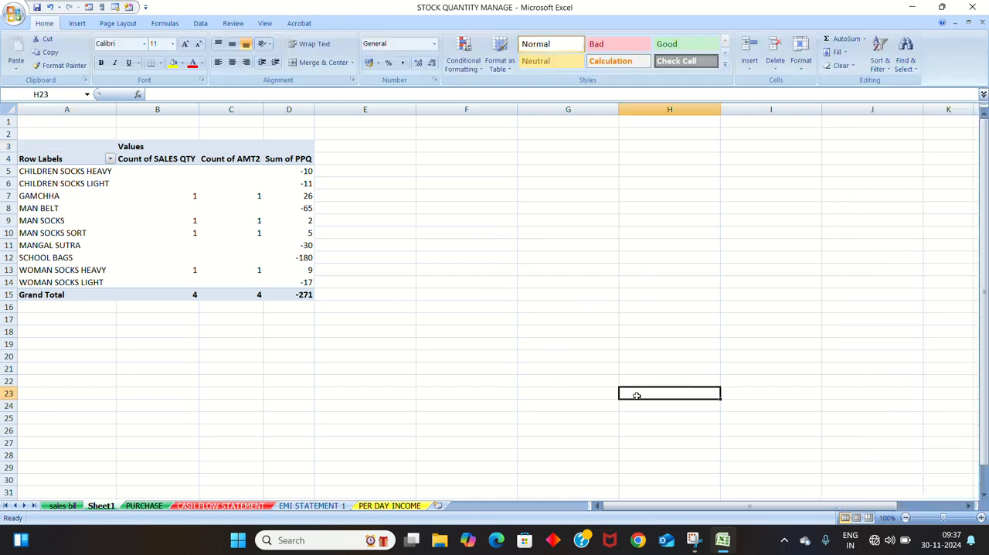
click(925, 392)
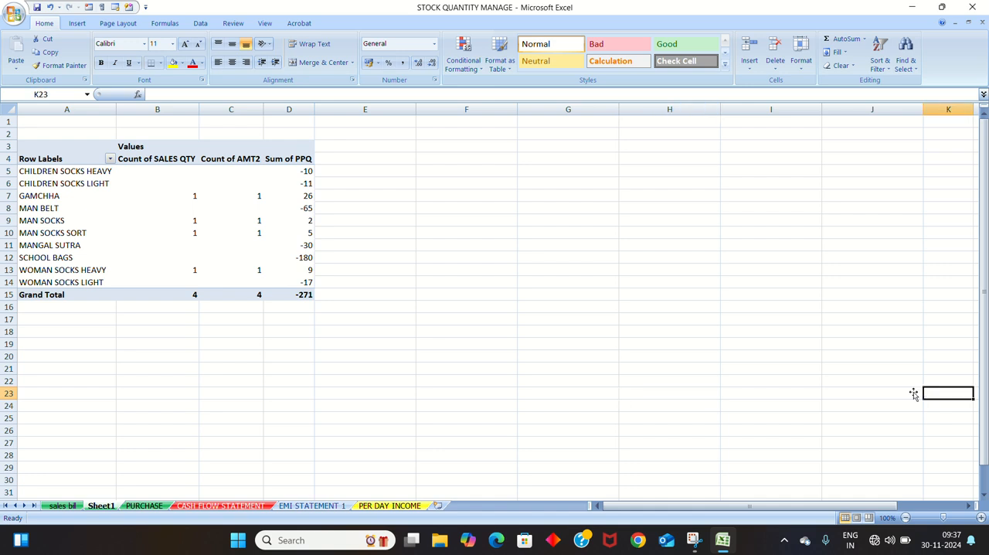
click(147, 242)
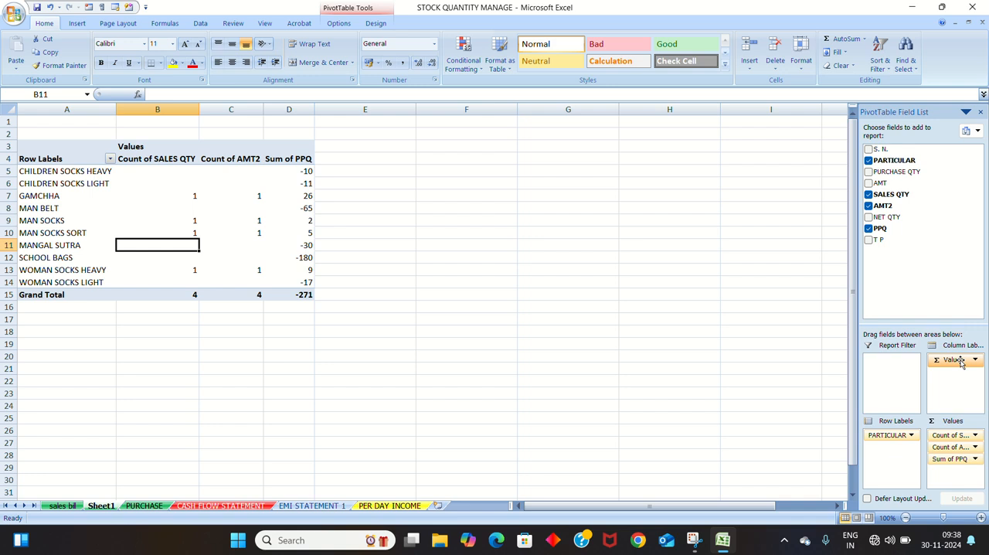
drag(958, 363, 899, 267)
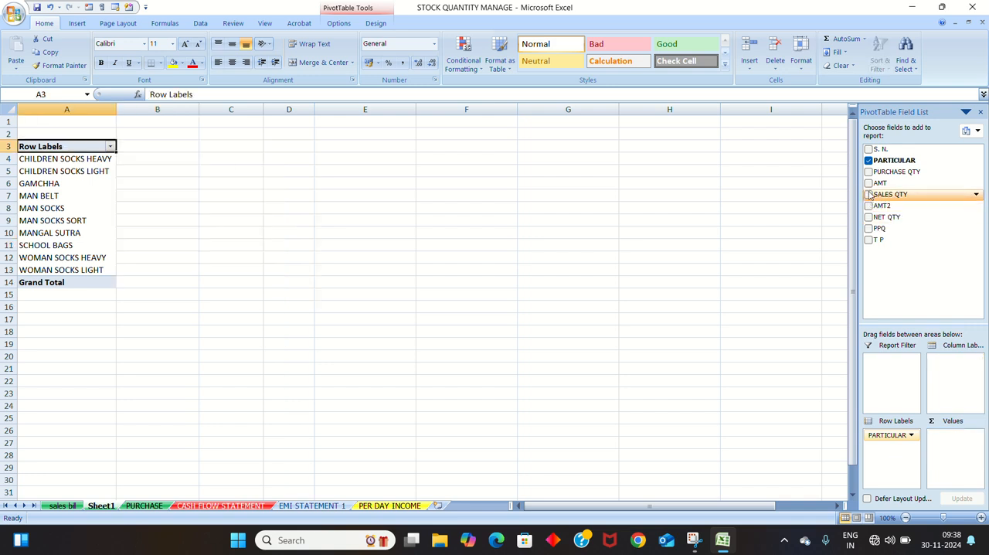
- Add SALES QTY, AMT2 and PPQ as value fields beside the PARTICULAR rows
drag(870, 194, 954, 449)
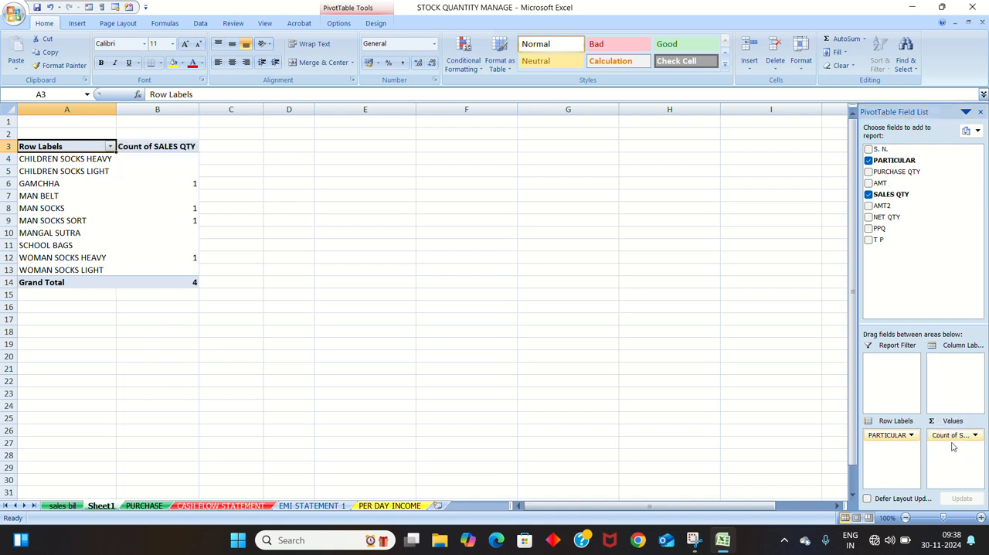
drag(880, 205, 953, 440)
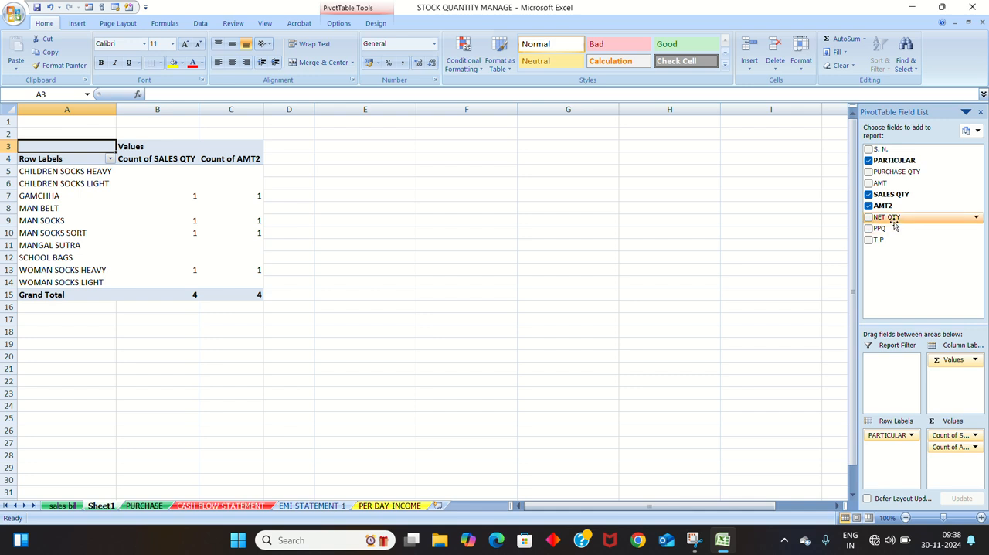
drag(889, 216, 961, 456)
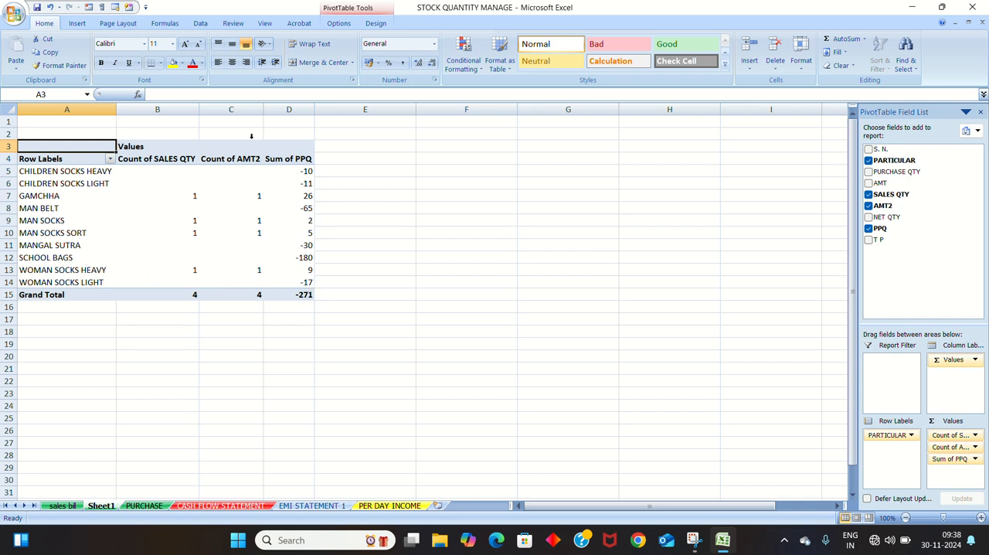
- Try a 2-D clustered column chart of the pivot table and delete it
click(77, 24)
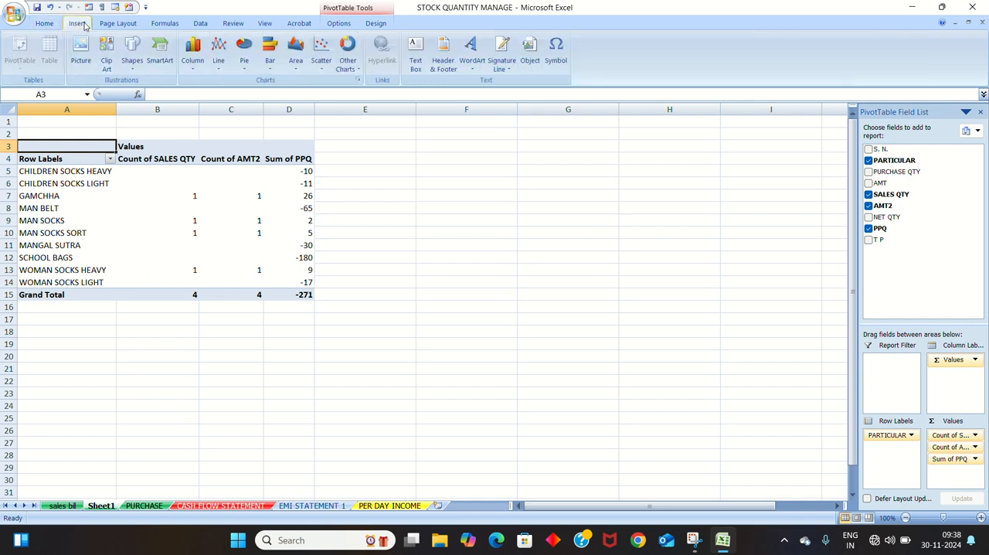
click(193, 51)
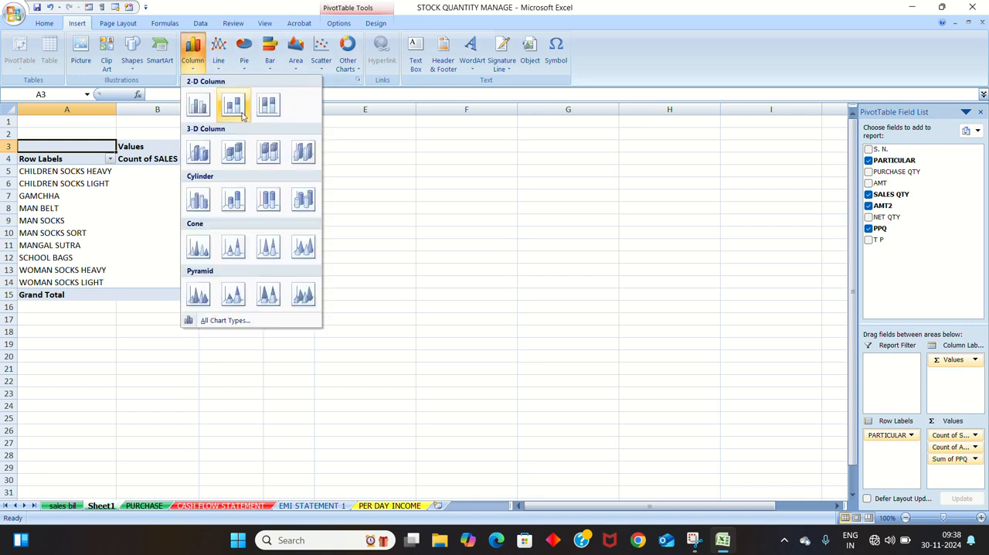
click(199, 109)
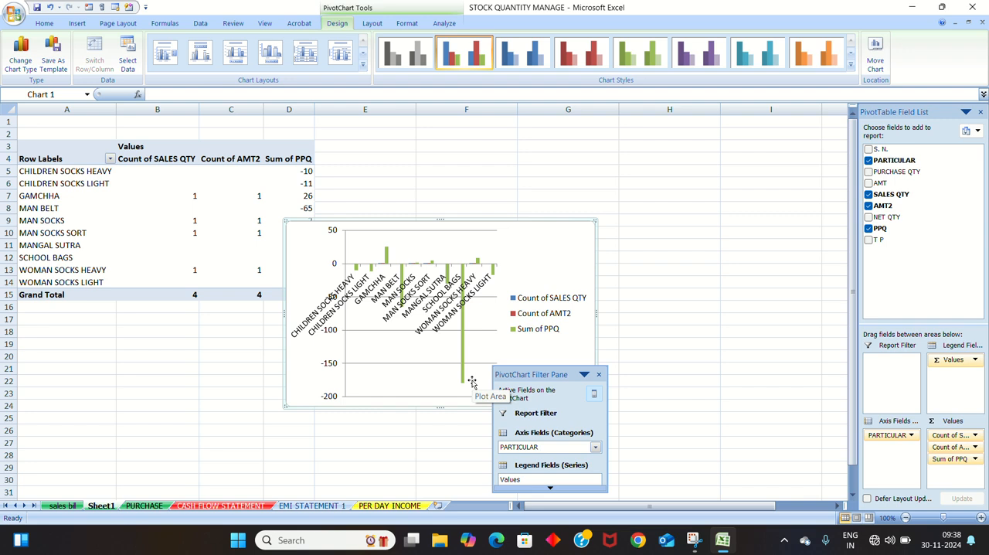
click(599, 374)
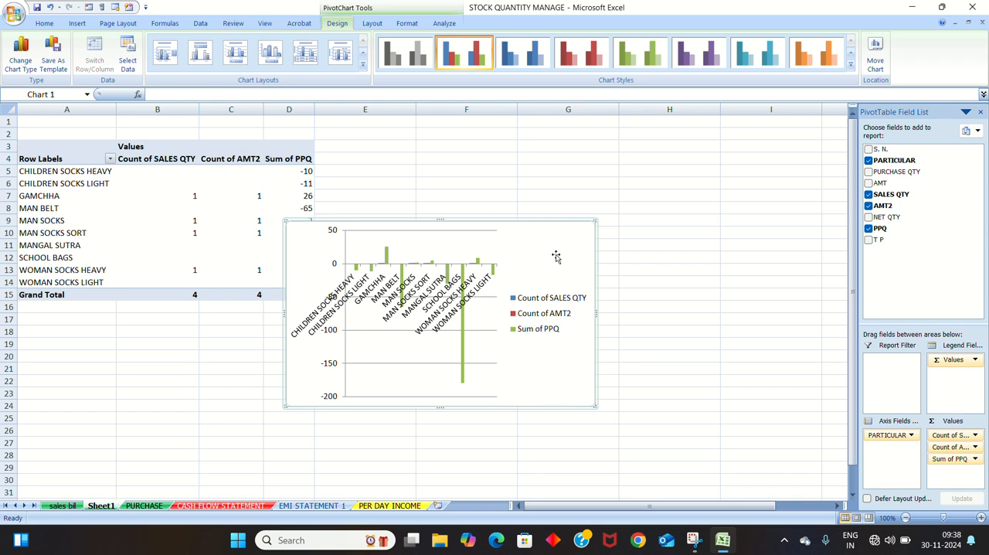
key(Delete)
- Insert a clustered cylinder chart based on the pivot table
click(78, 23)
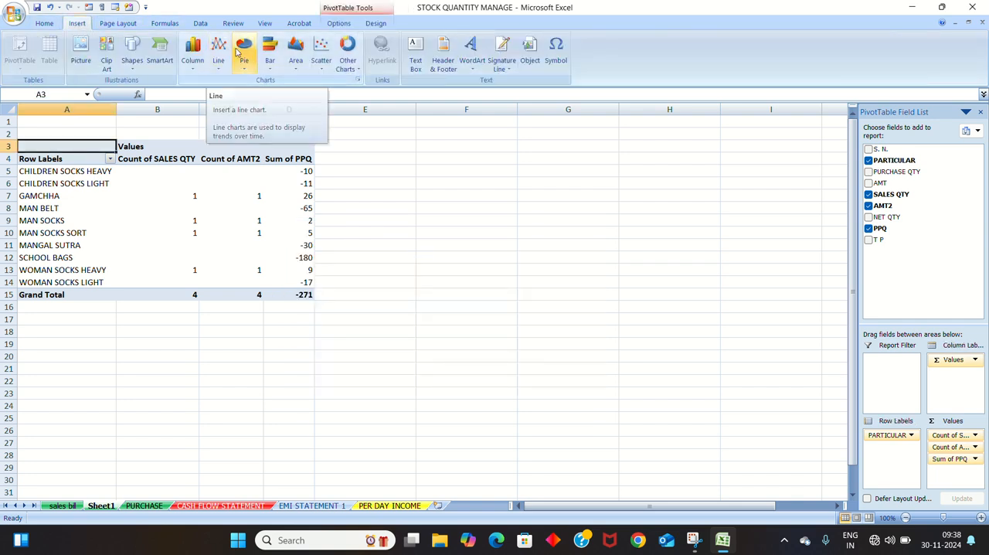
click(192, 54)
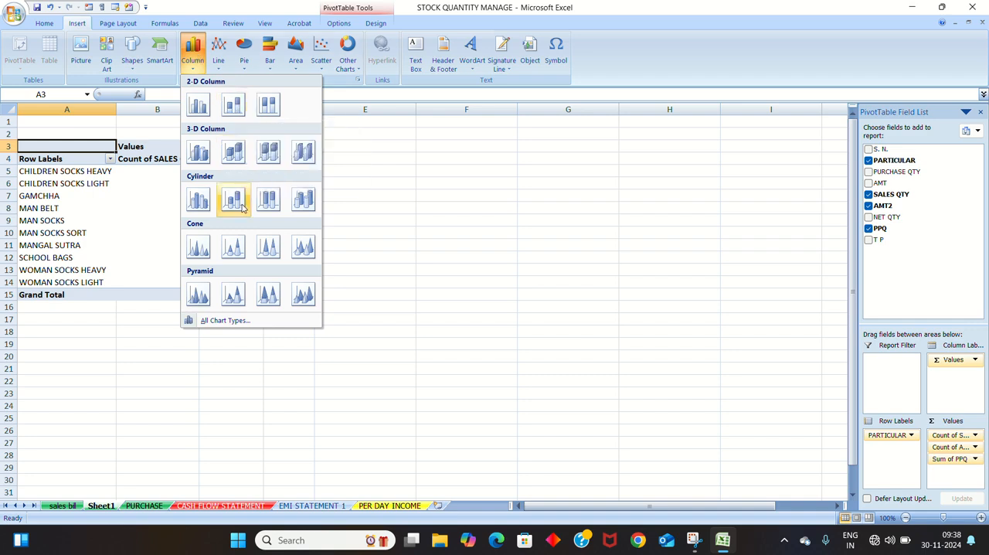
click(197, 199)
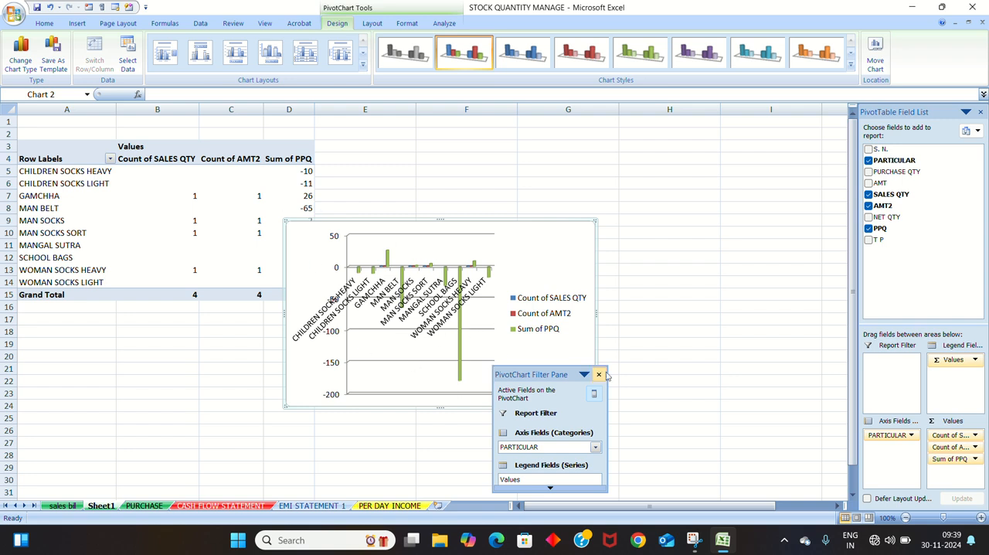
- Filter GAMCHHA out of the chart's PARTICULAR axis field and close the PivotChart filter pane
scroll(625, 423, down, 3)
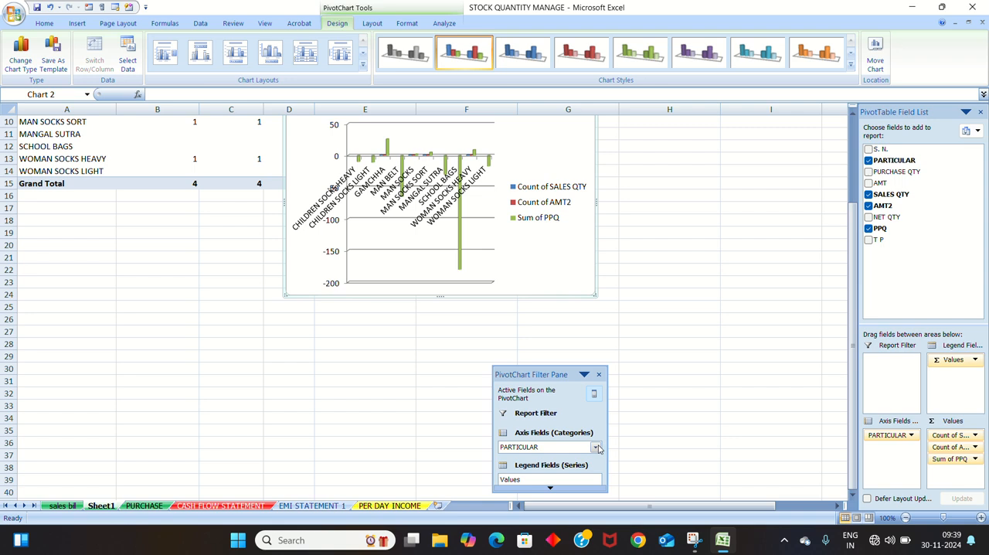
click(596, 448)
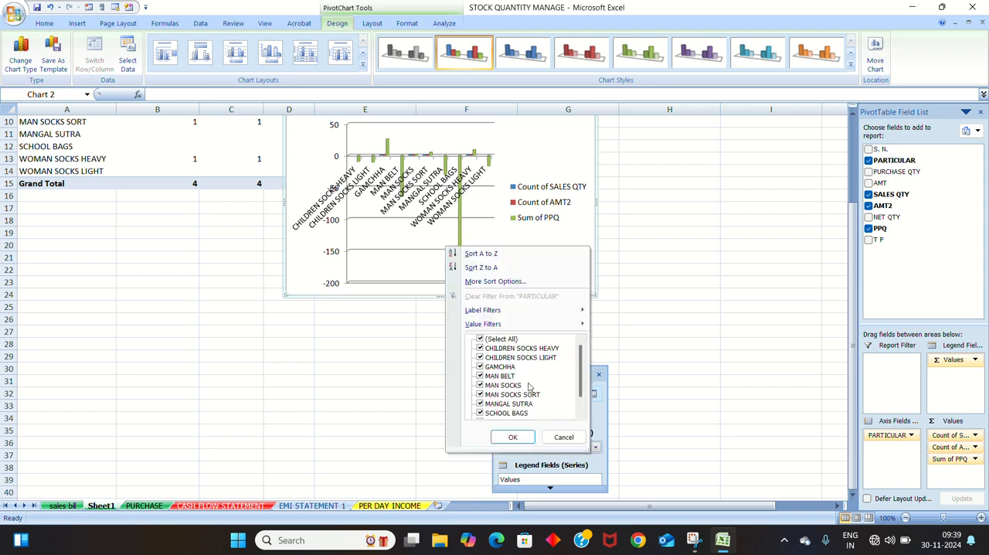
click(482, 367)
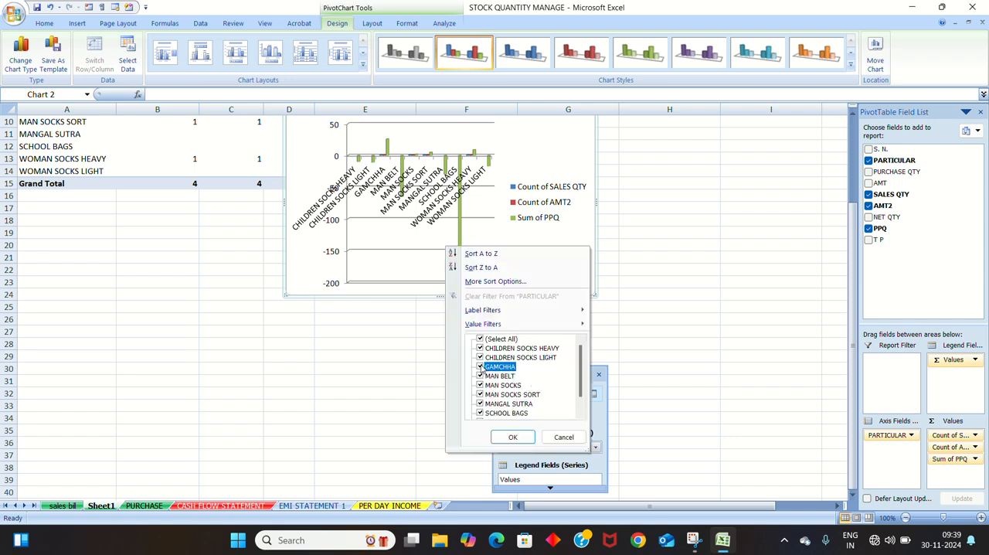
click(513, 438)
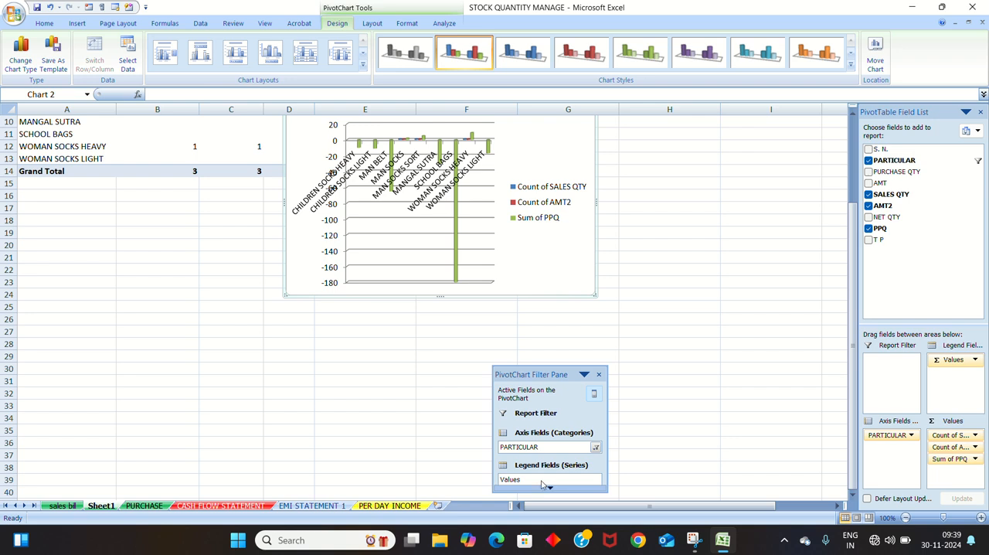
mouse_move(550, 489)
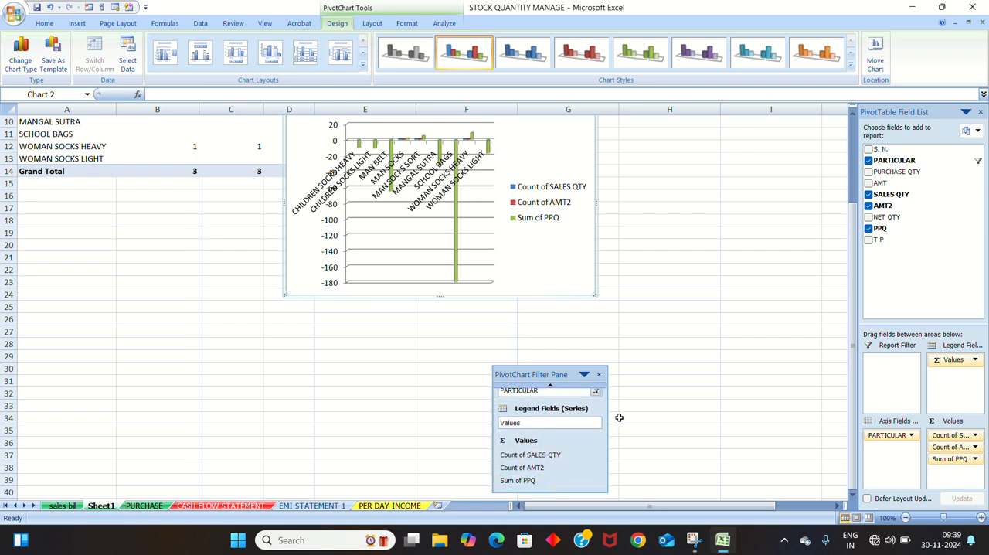
click(598, 374)
scroll(537, 264, up, 3)
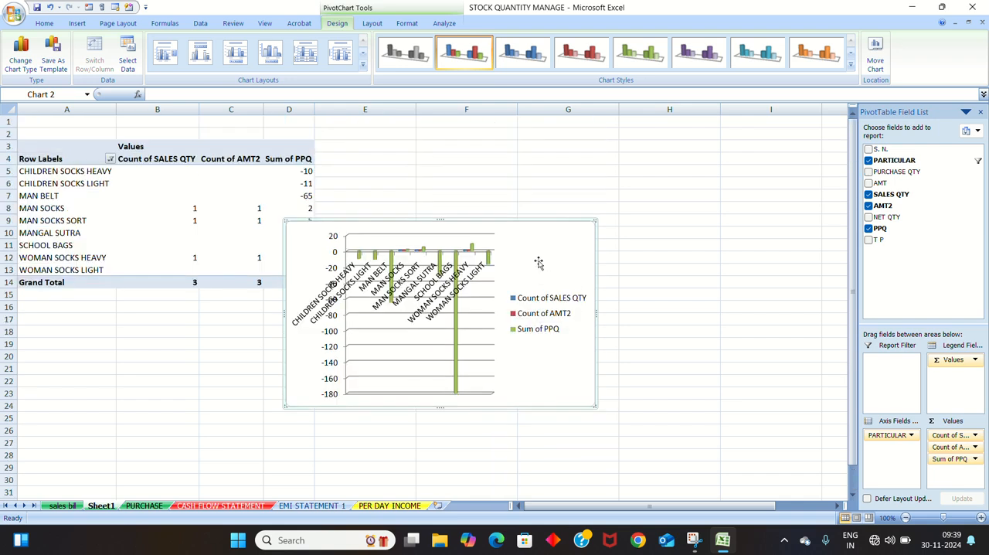